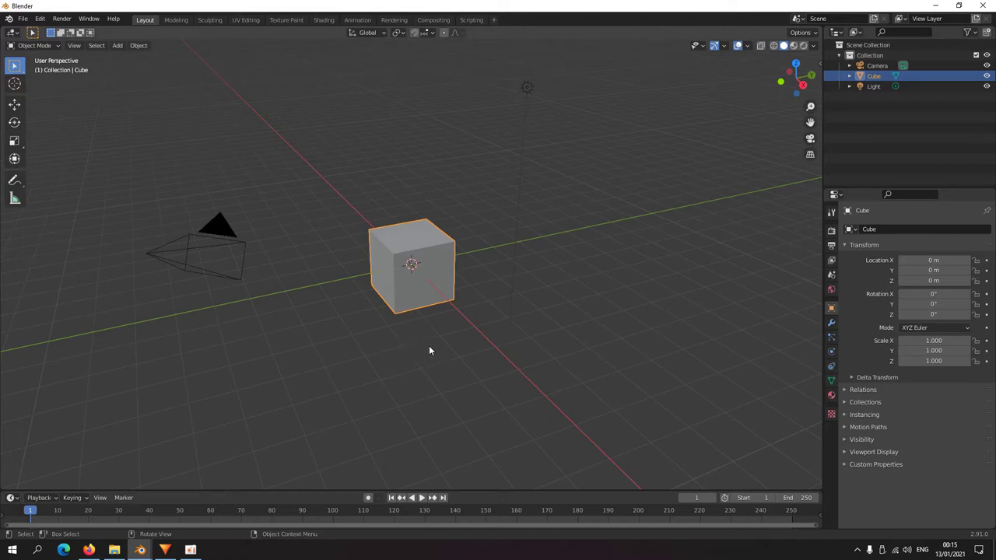
Step: Select the light, the camera and the cube individually, one after another
left_click(528, 89)
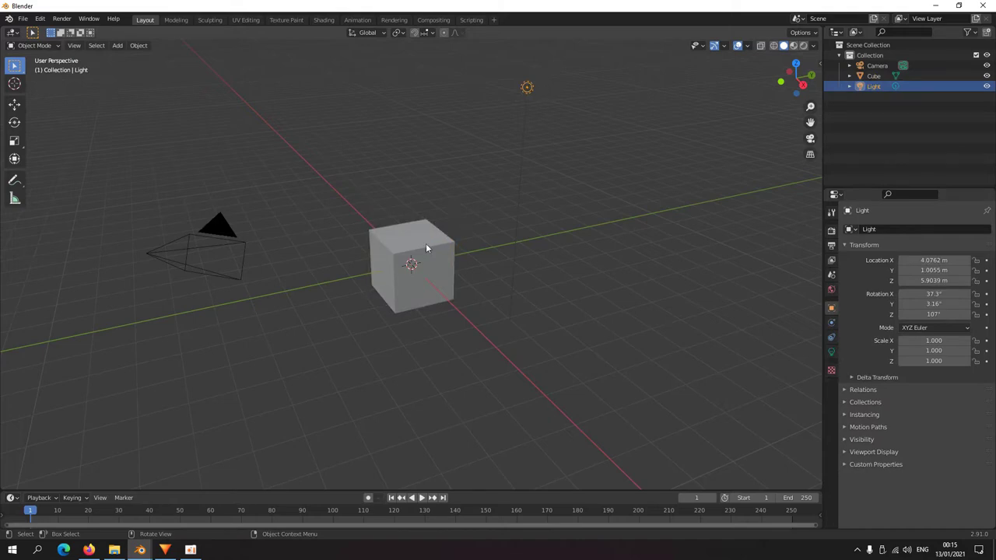
left_click(214, 233)
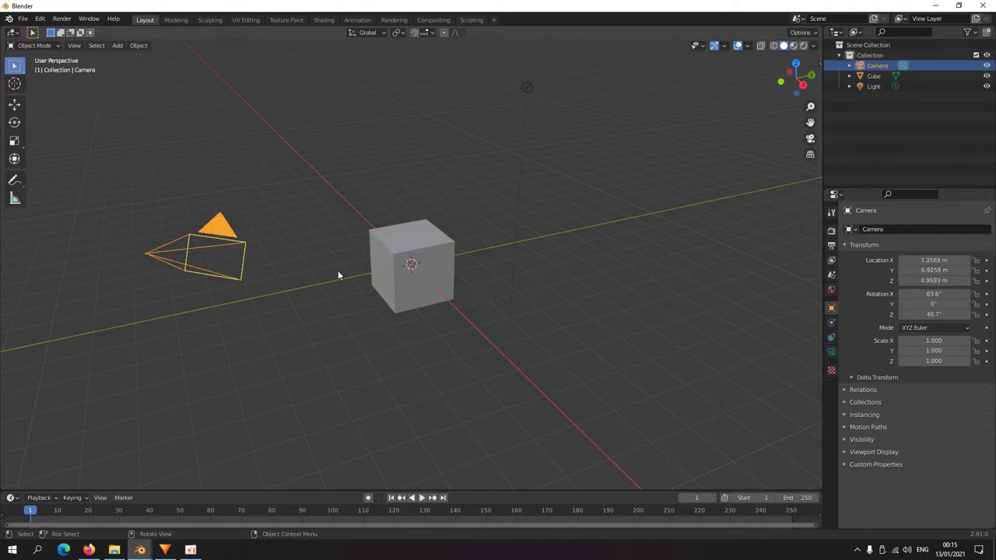
left_click(443, 248)
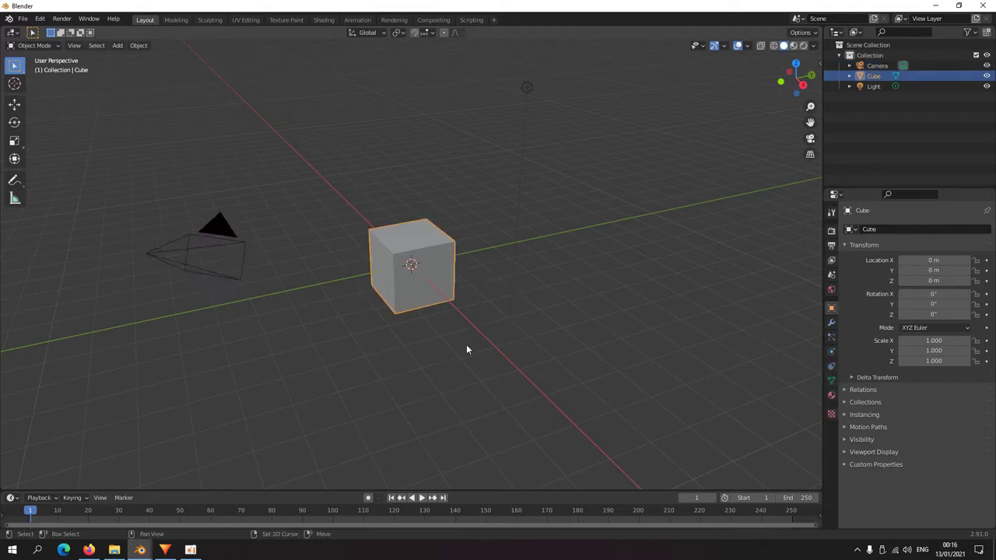
Step: Add the light and camera to the cube's selection, toggle the cube out of it, and finish with only the cube selected
left_click(527, 89, "shift")
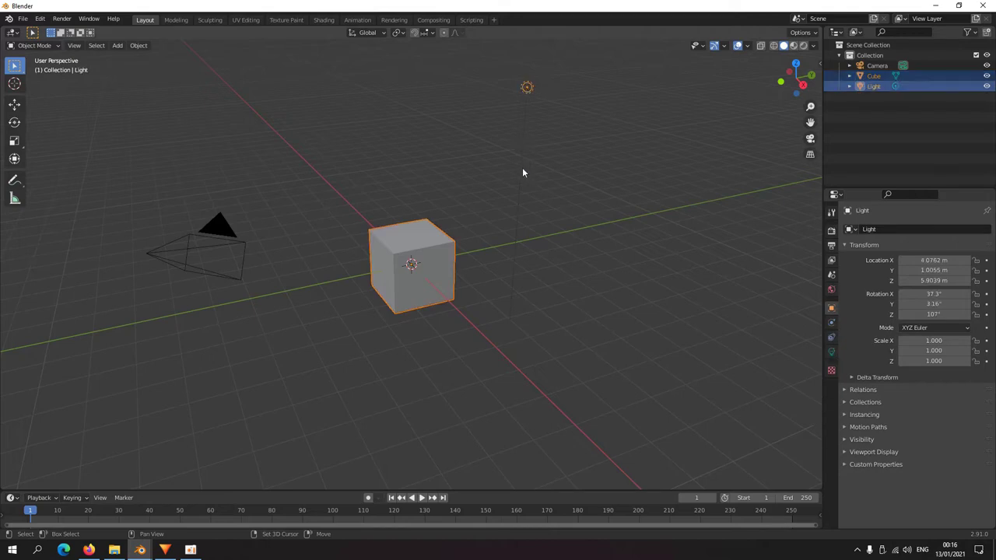
left_click(206, 241, "shift")
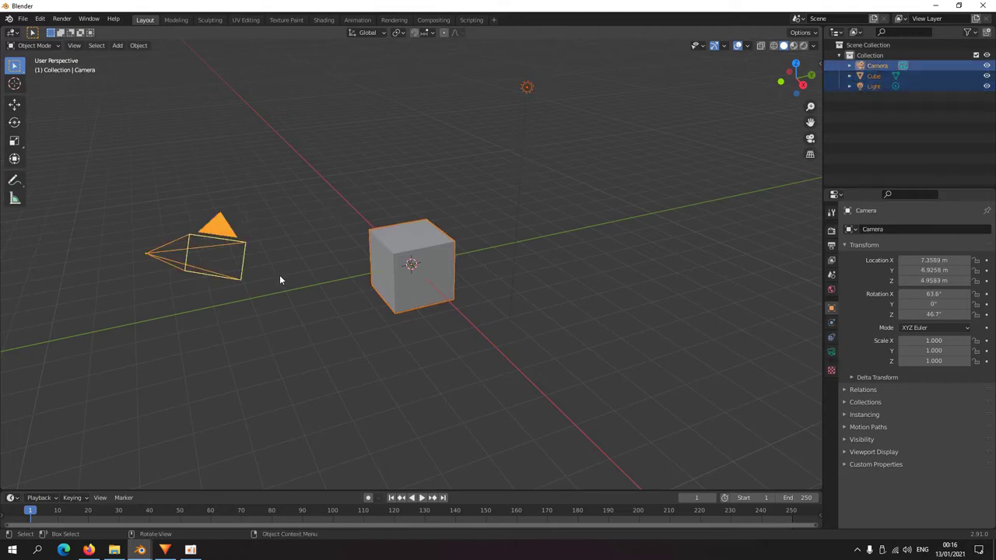
left_click(413, 247, "shift")
left_click(419, 250, "shift")
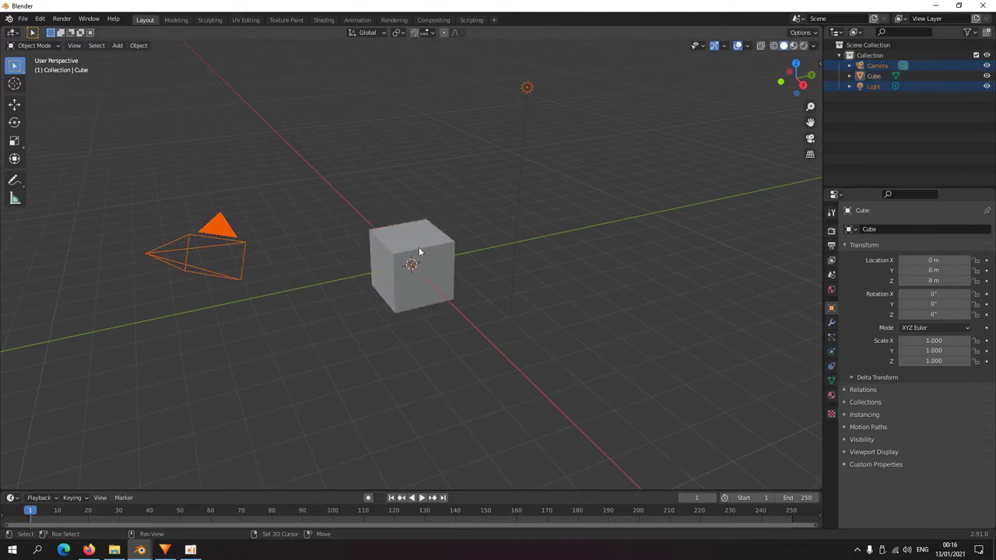
left_click(437, 244)
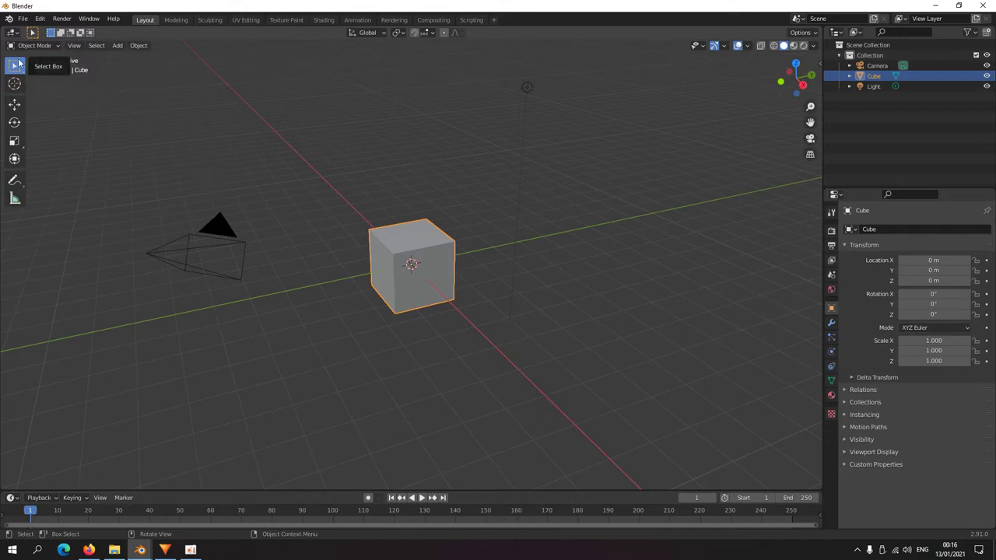
Step: Box-select all three objects, the cube with the light, all three again, and finally only the cube
left_click_drag(117, 150, 575, 371)
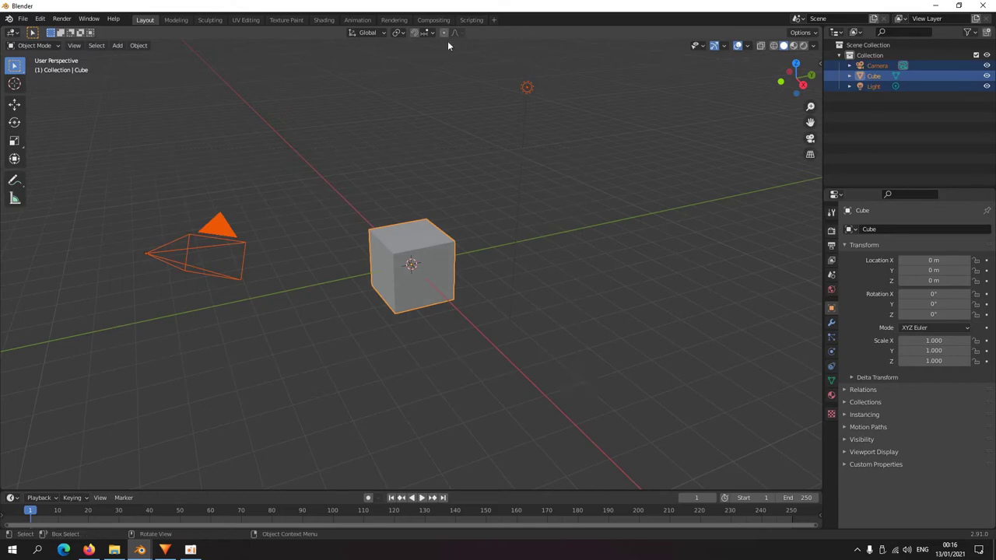
left_click_drag(572, 80, 337, 310)
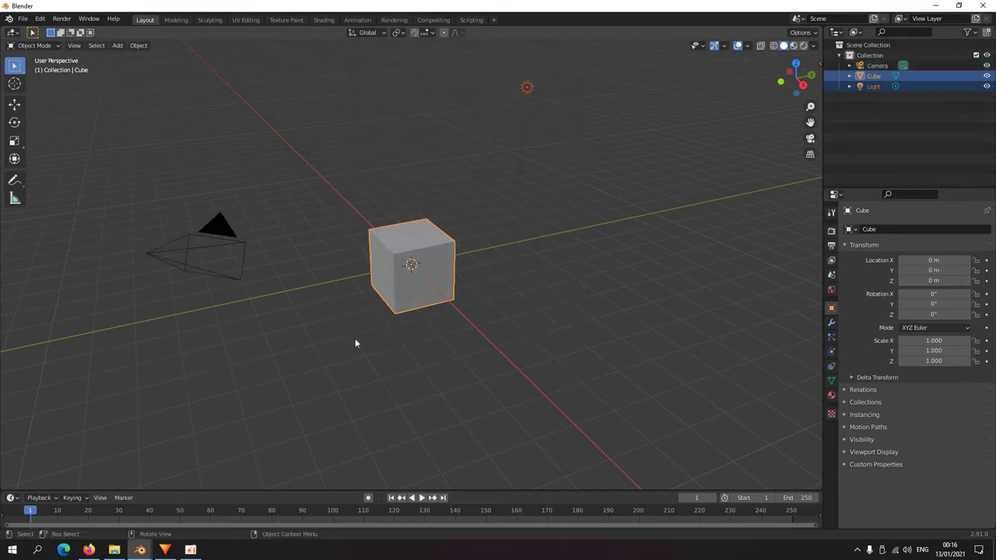
left_click_drag(95, 238, 572, 258)
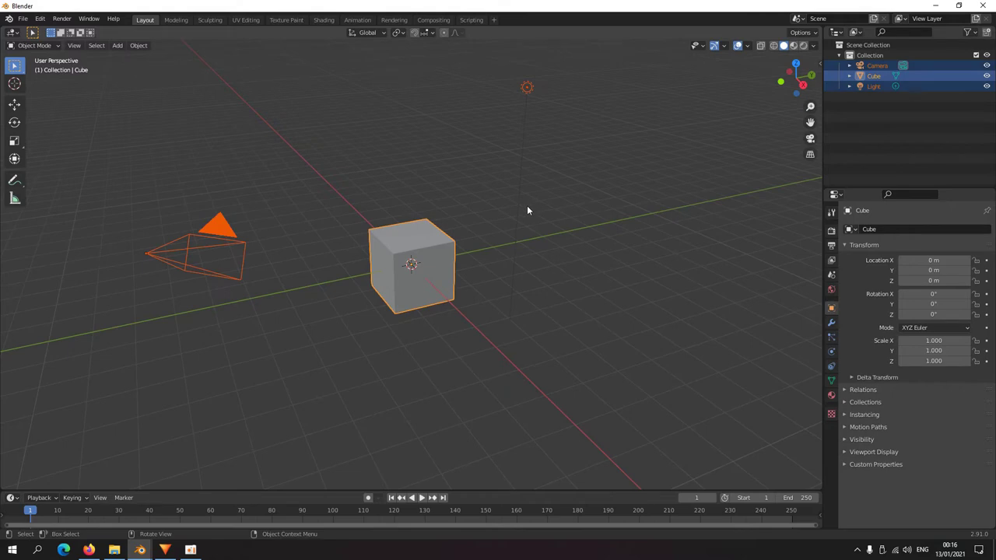
left_click_drag(473, 189, 339, 369)
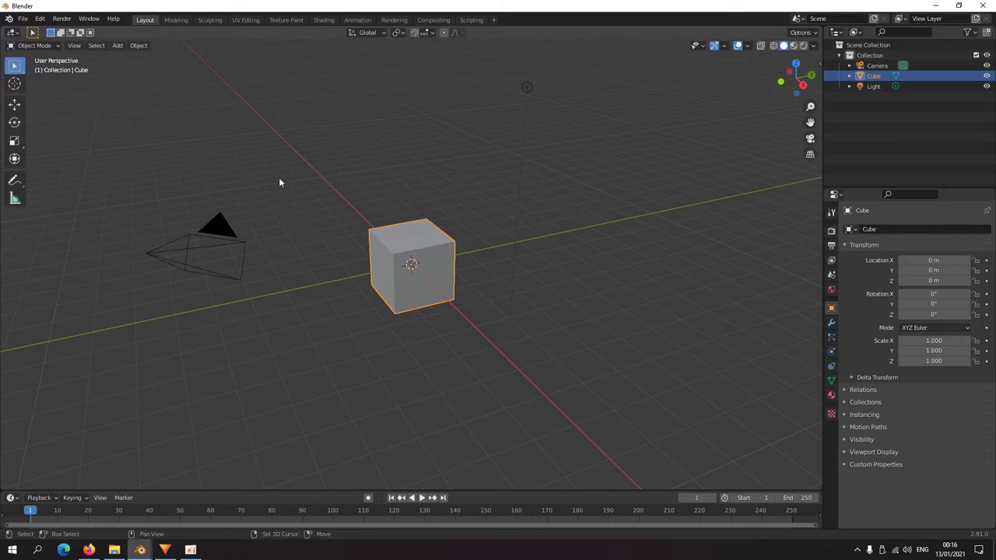
Step: Add the camera to and subtract it from the cube's selection with box selections, ending with only the camera selected
left_click_drag(289, 177, 79, 318)
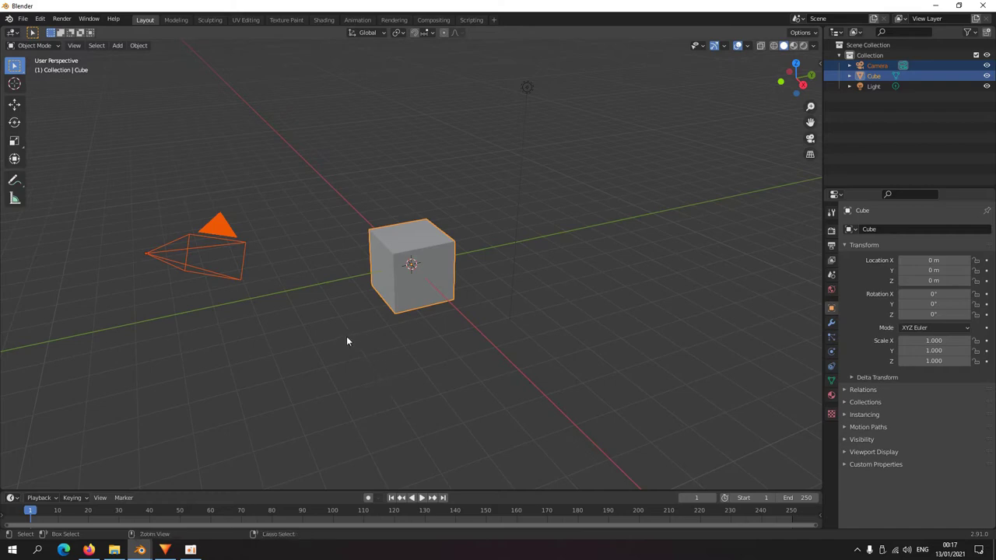
left_click_drag(321, 193, 37, 347, "ctrl")
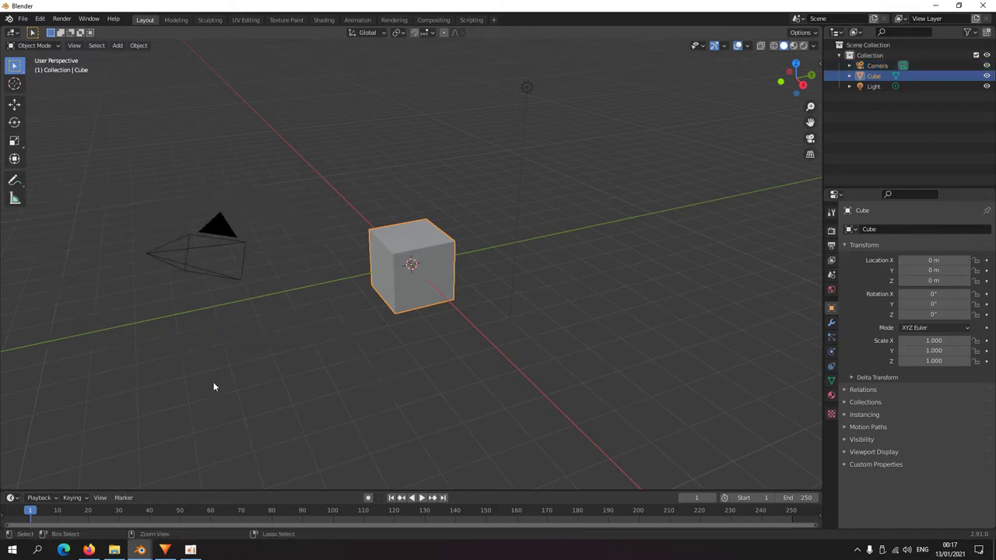
left_click_drag(308, 198, 121, 321, "ctrl")
left_click_drag(298, 204, 115, 326, "shift")
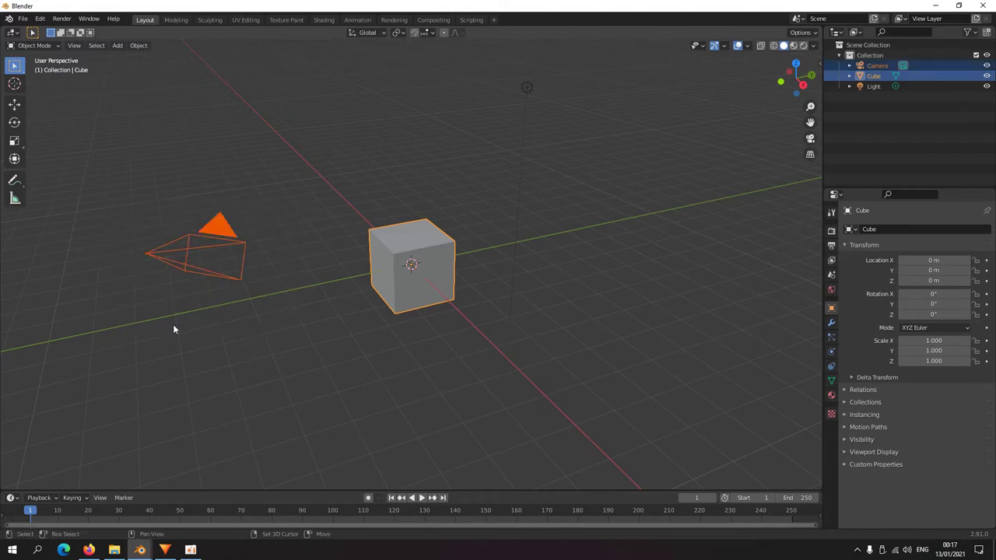
left_click_drag(263, 332, 100, 181)
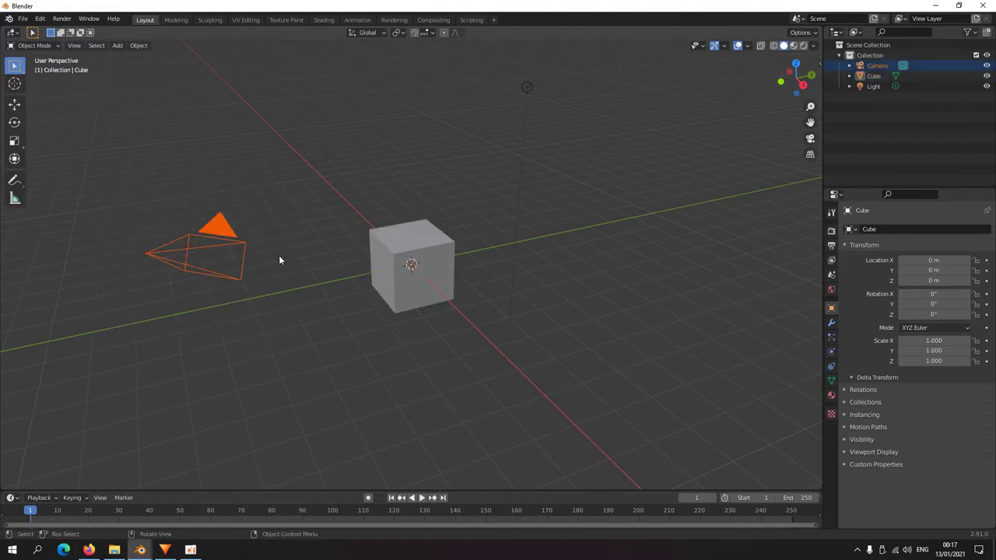
Step: With the Select Box tool active, select and deselect all objects twice, ending with only the camera selected
left_click(15, 68)
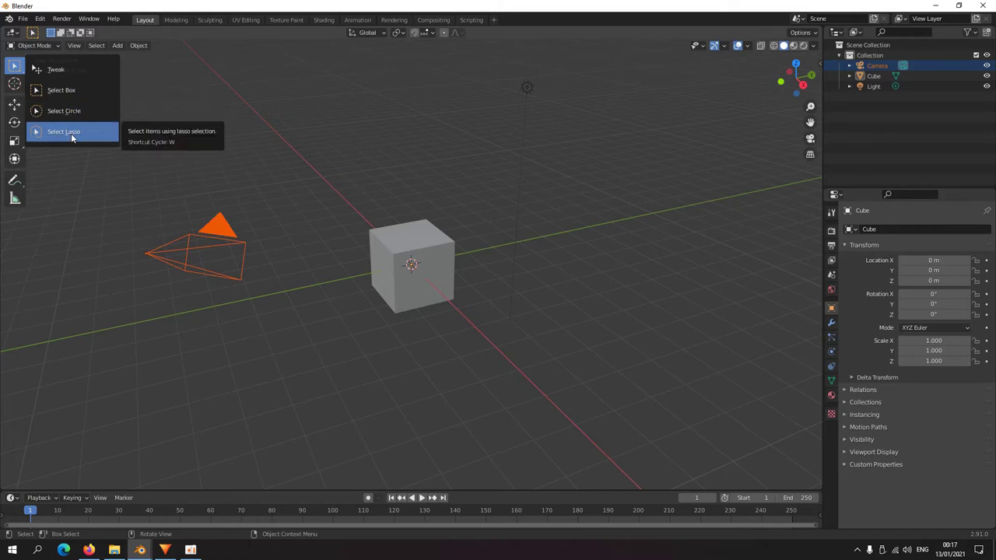
left_click(62, 92)
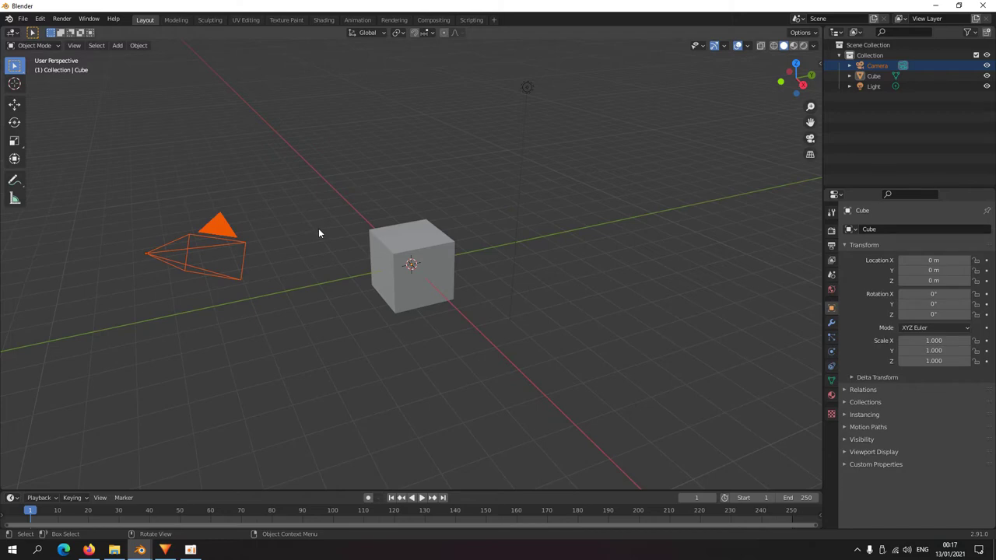
key("a")
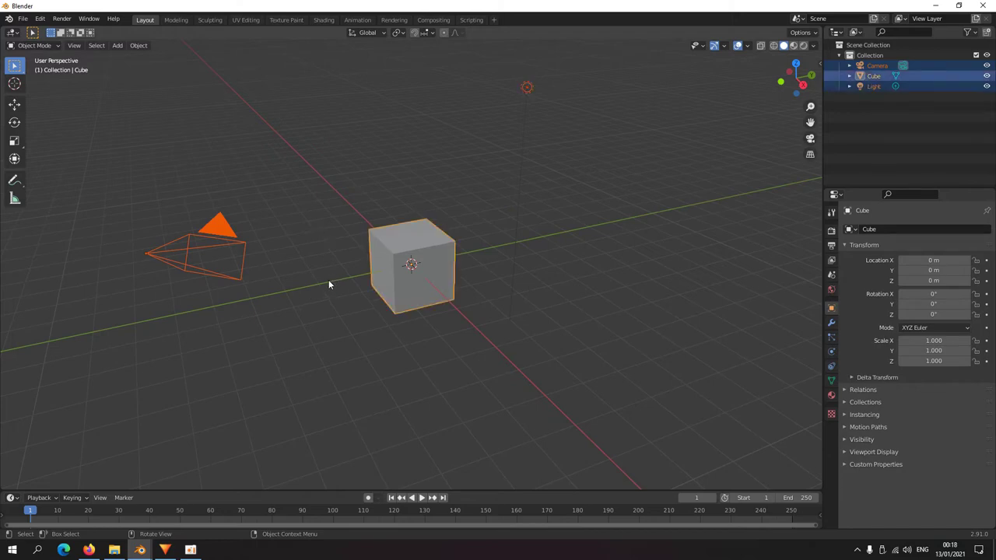
key("alt+a")
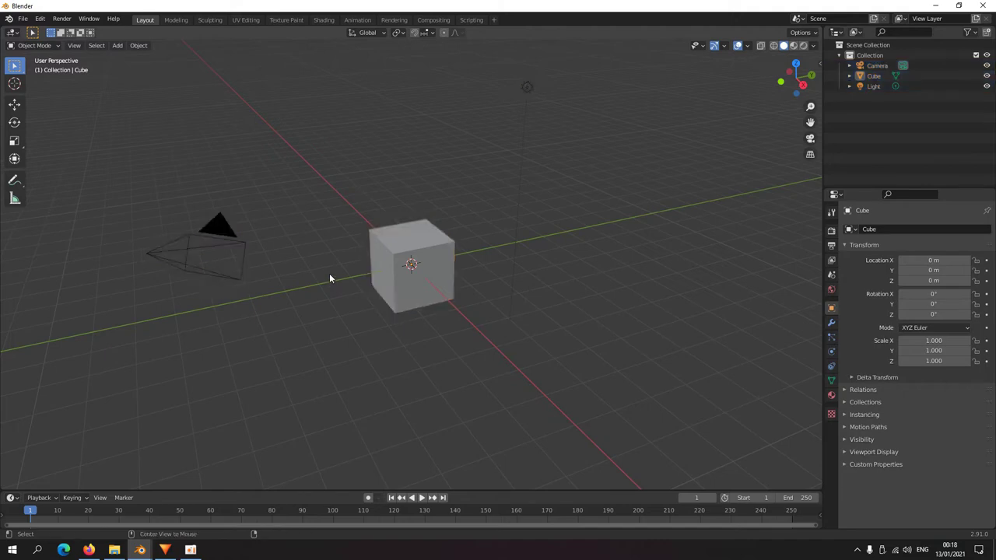
key("a")
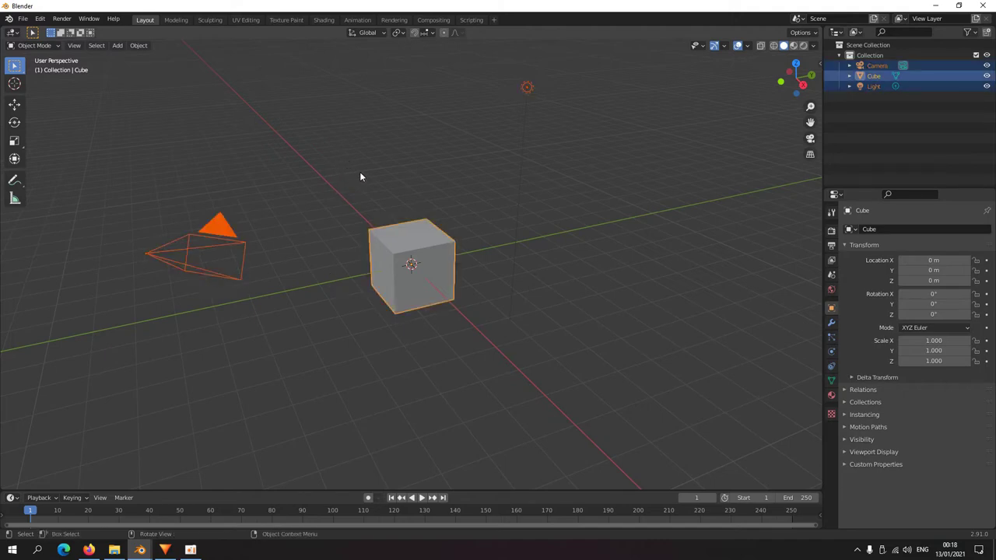
key("alt+a")
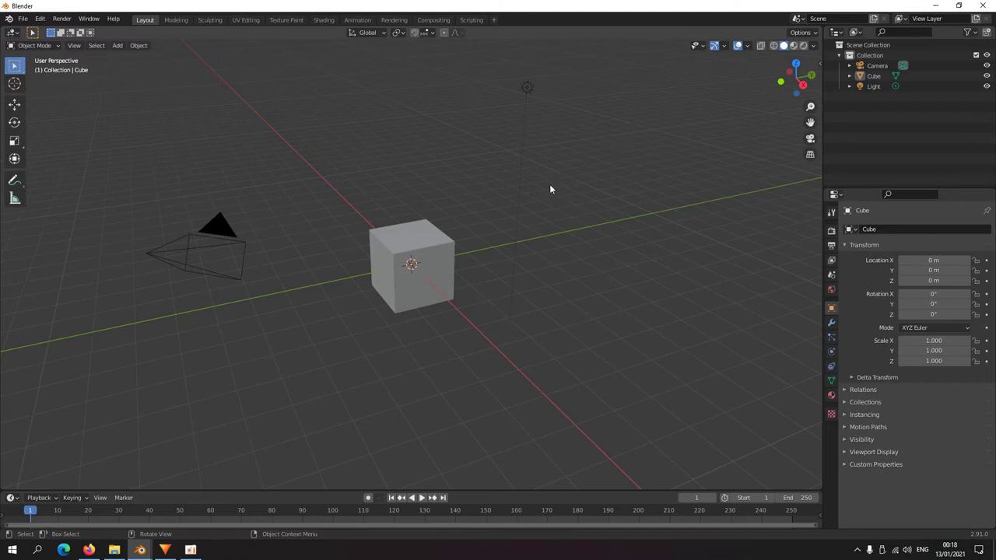
left_click(204, 247)
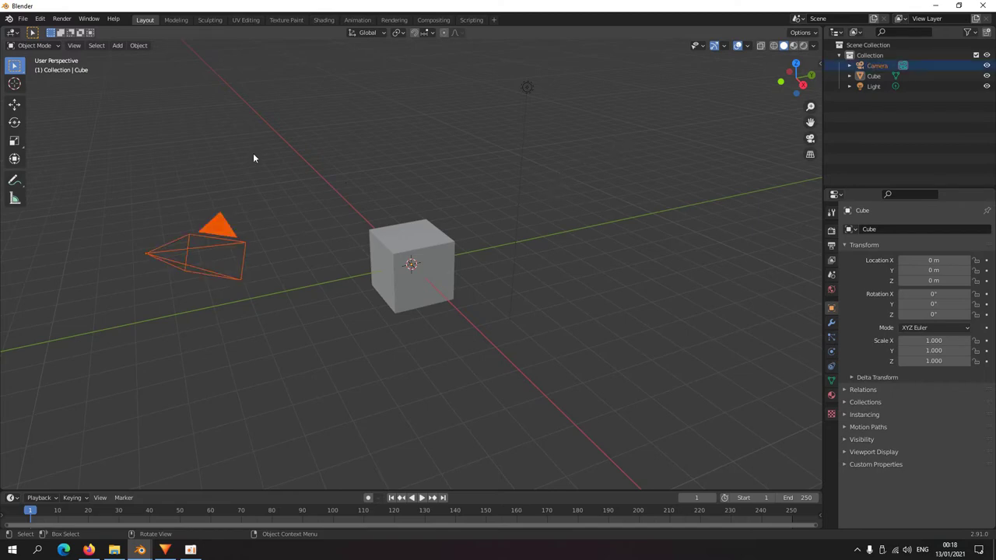
Step: In the keymap preferences, clear the "view axis" search filter and enable Select All Toggles
key("alt+Tab")
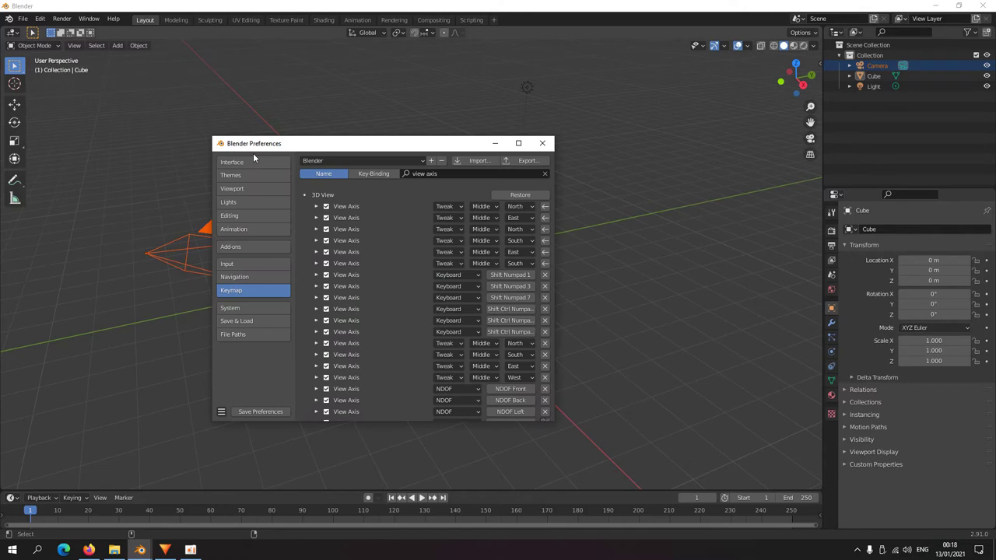
left_click(43, 20)
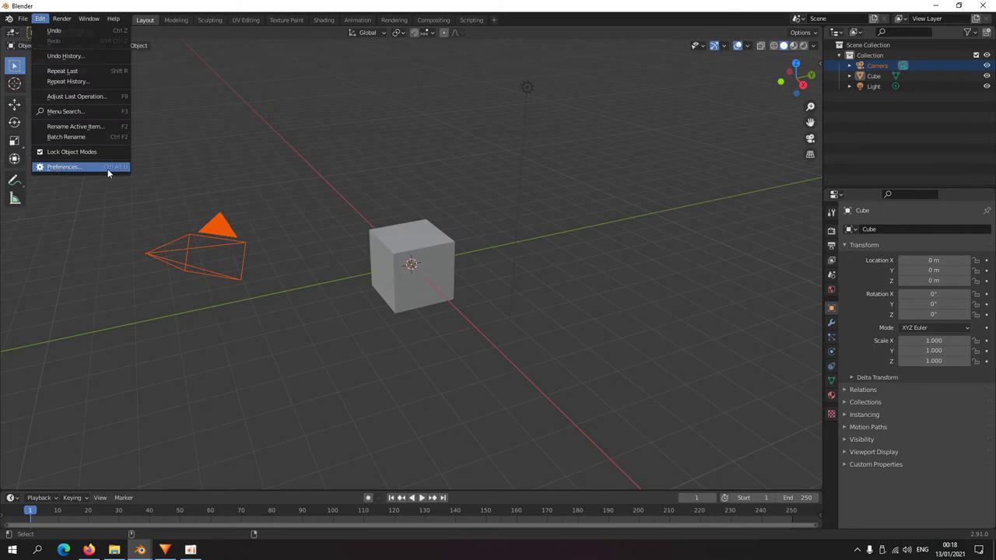
left_click(78, 169)
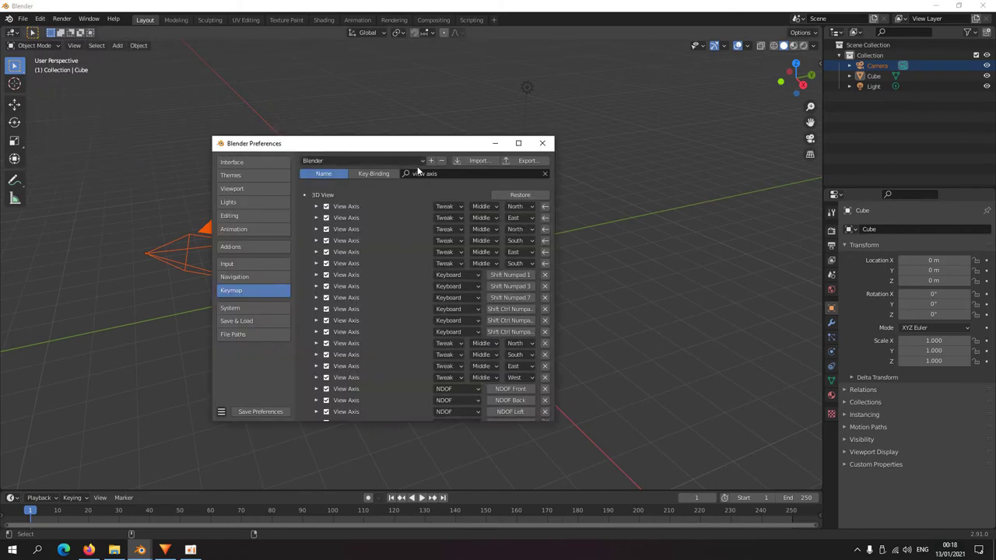
left_click_drag(419, 147, 362, 99)
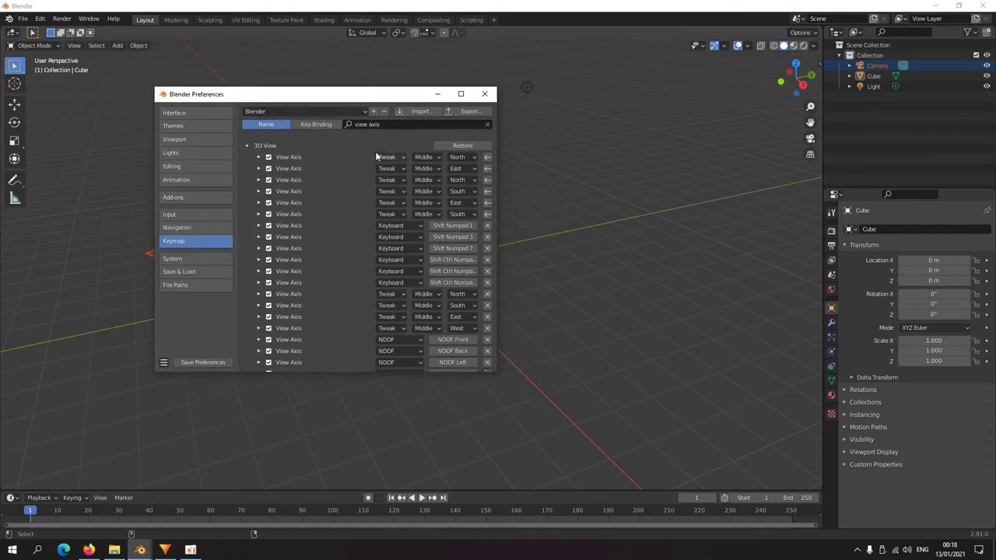
left_click(488, 123)
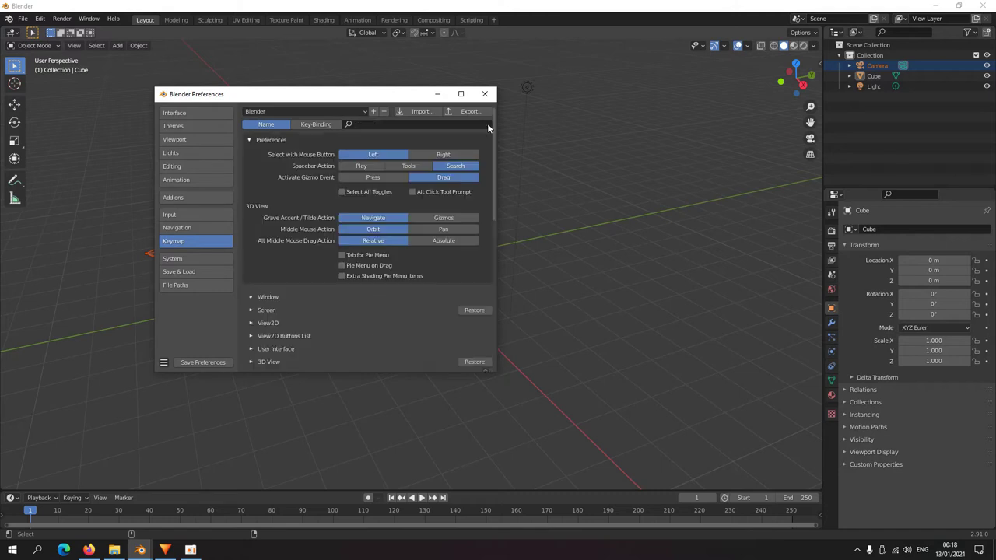
left_click(342, 192)
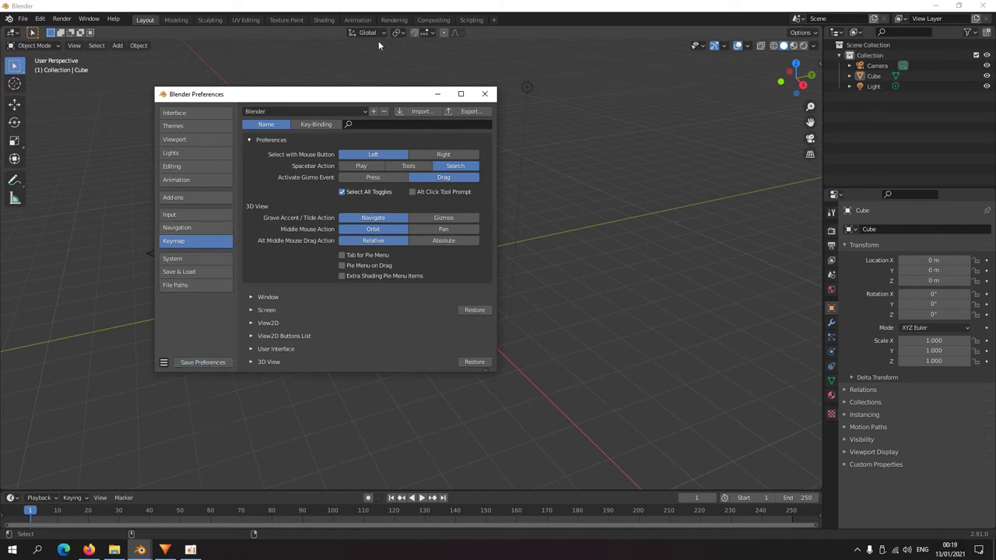
Step: Return to the 3D viewport and try the select-all toggle by selecting every object and deselecting them again
left_click(381, 16)
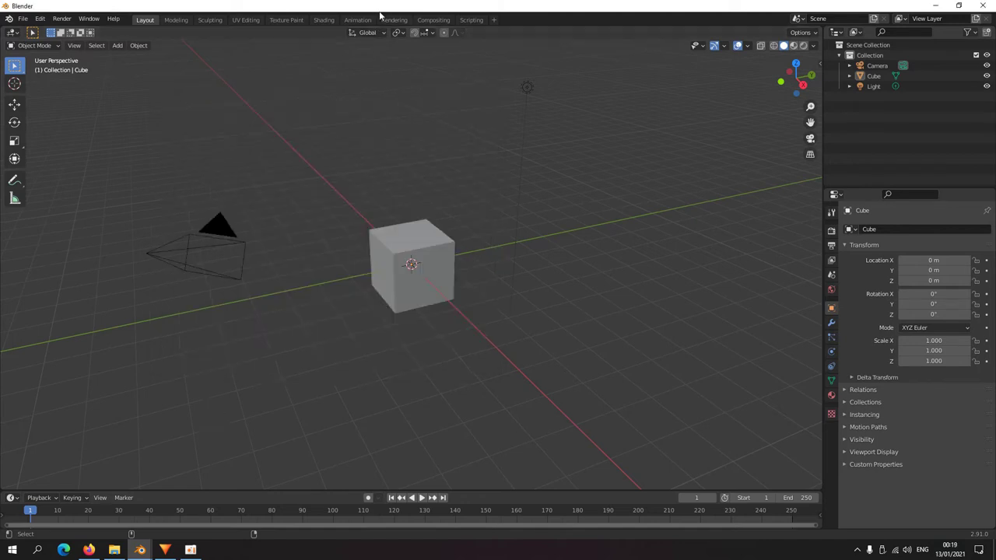
left_click(421, 229)
left_click(474, 254)
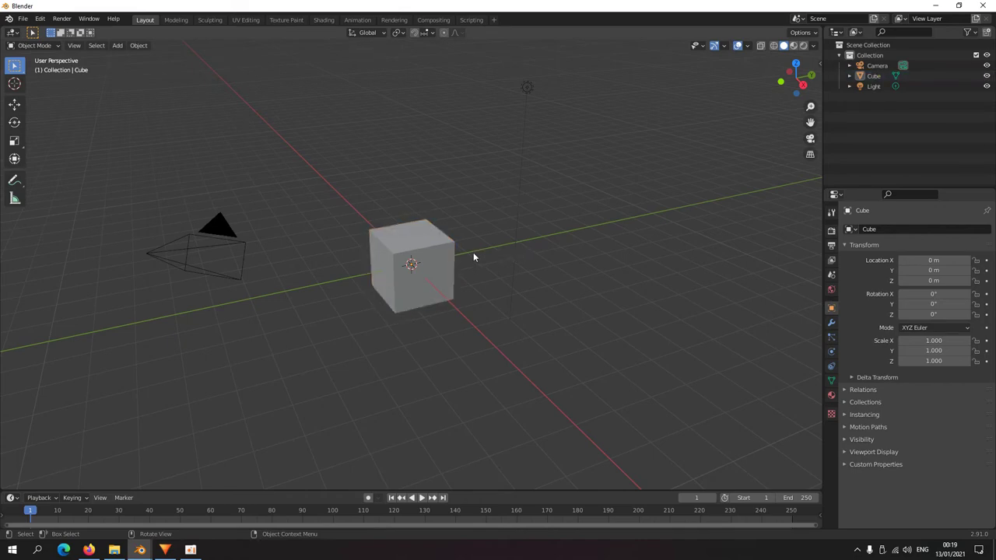
key("a")
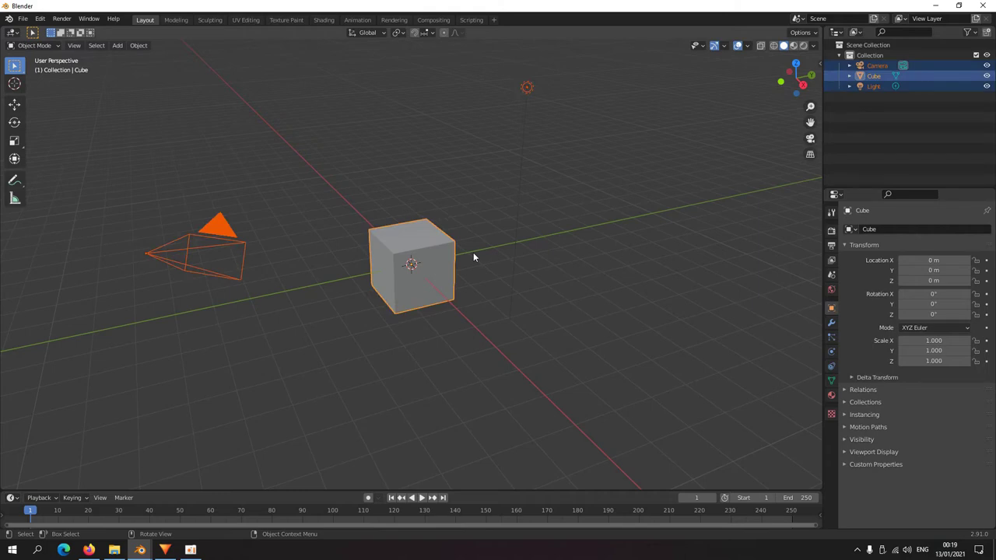
key("alt+a")
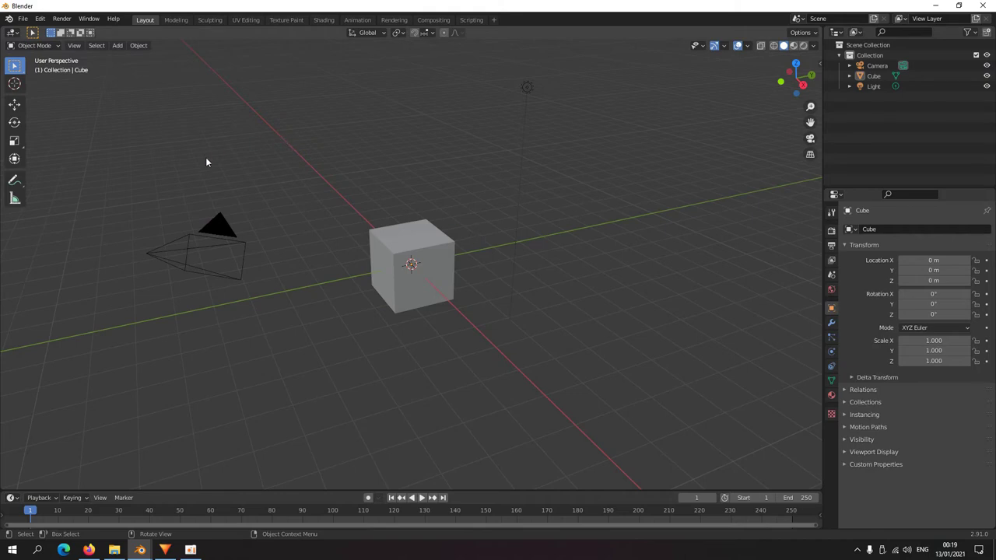
Step: Remove the keyboard shortcut assigned to the select None command
left_click(97, 46)
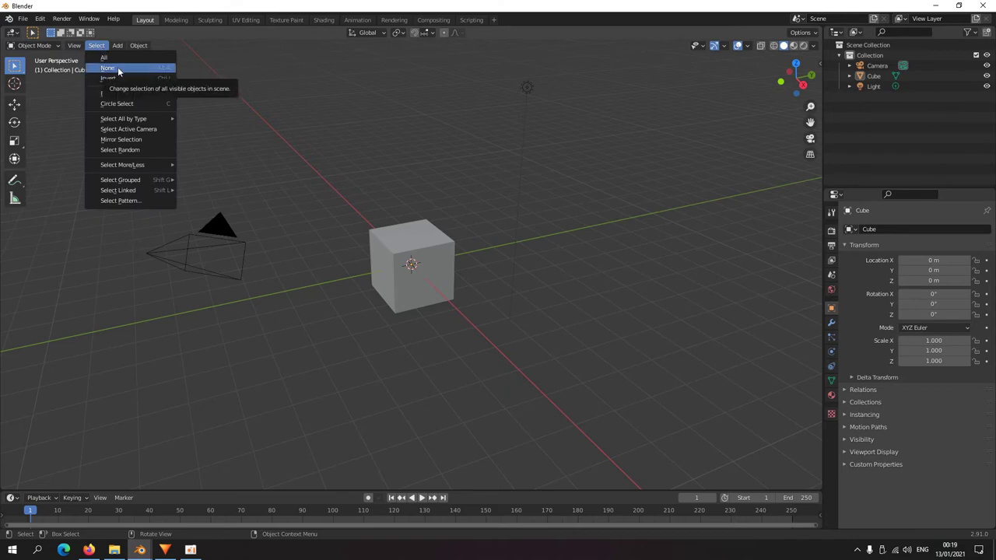
right_click(115, 70)
left_click(115, 69)
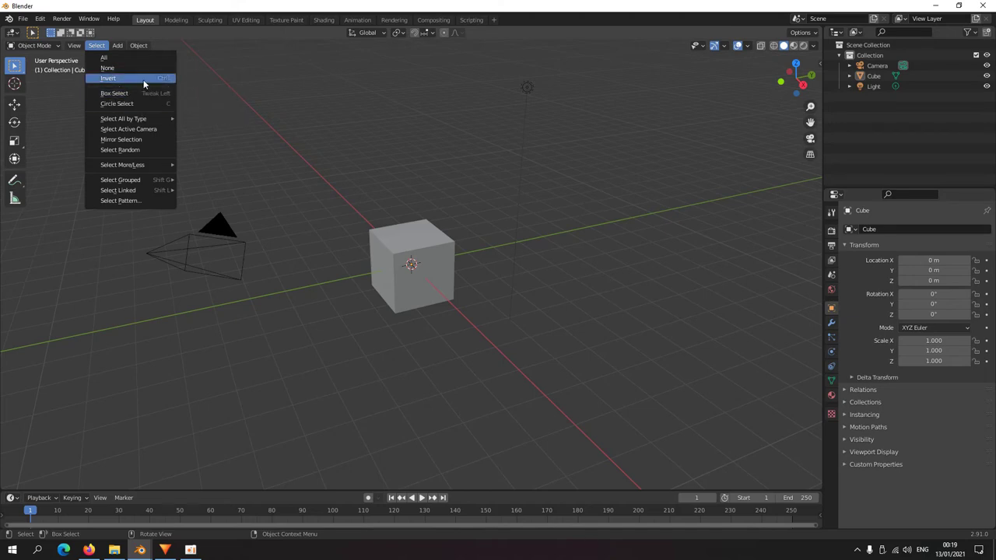
Step: Change the shortcut of the Invert selection command to Alt+I, and try inverting the selection with the cube selected
right_click(135, 78)
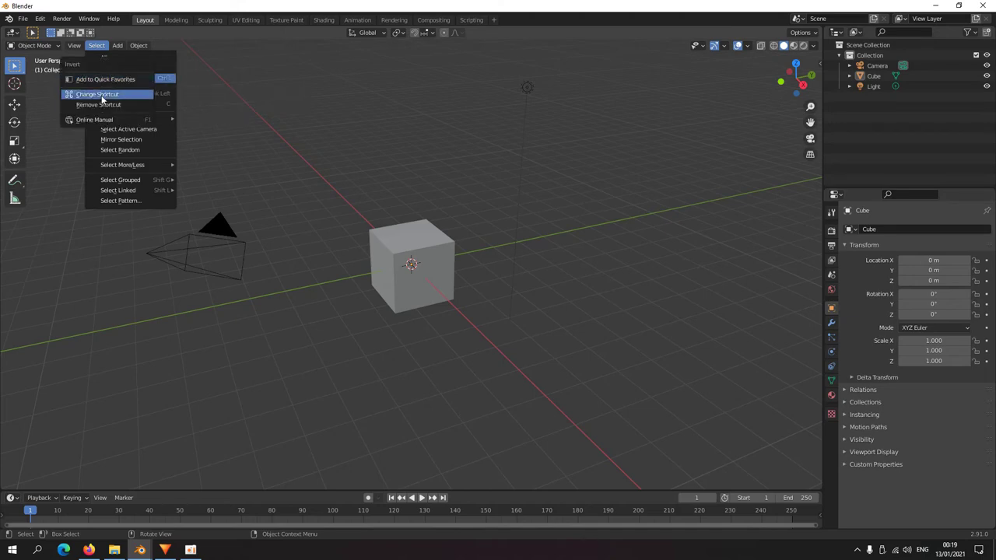
left_click(101, 95)
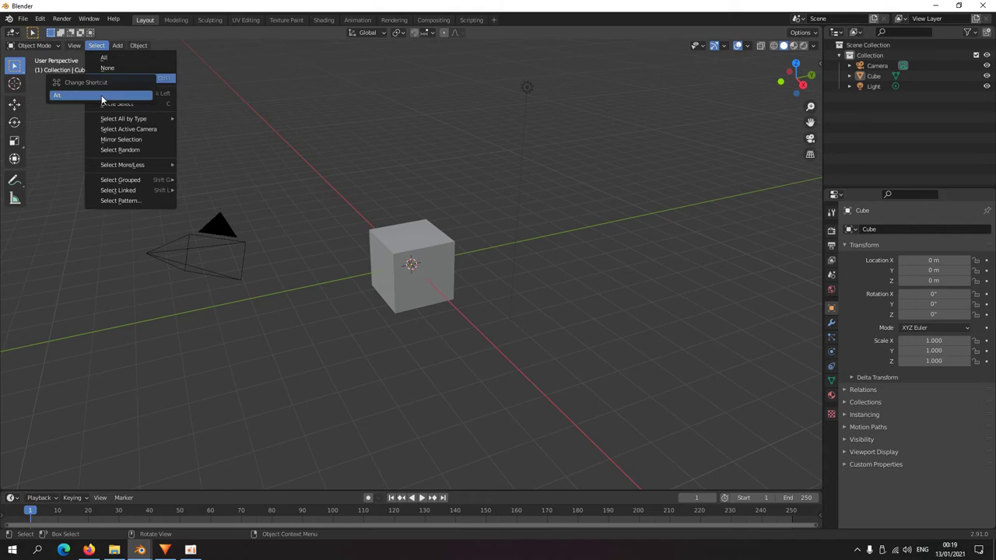
key("alt+i")
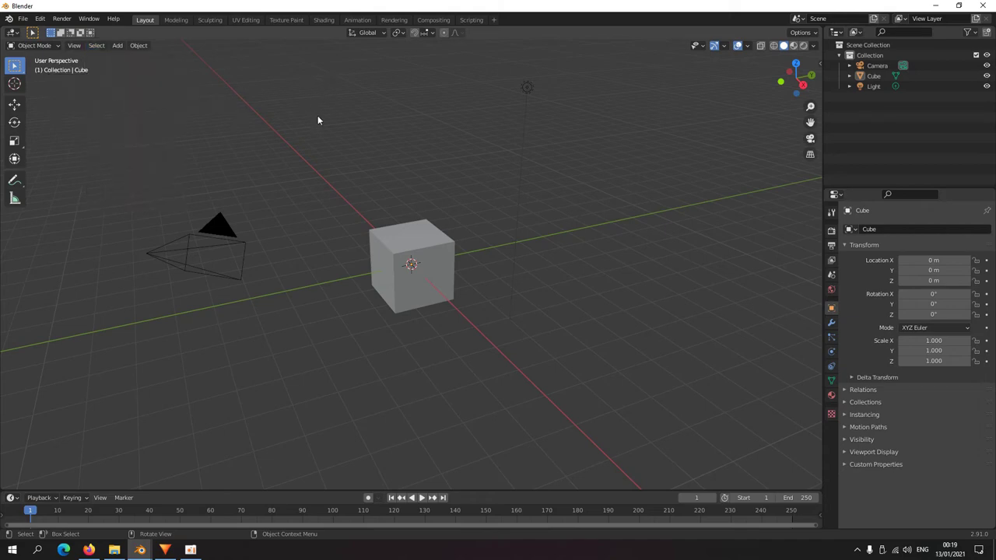
left_click(433, 232)
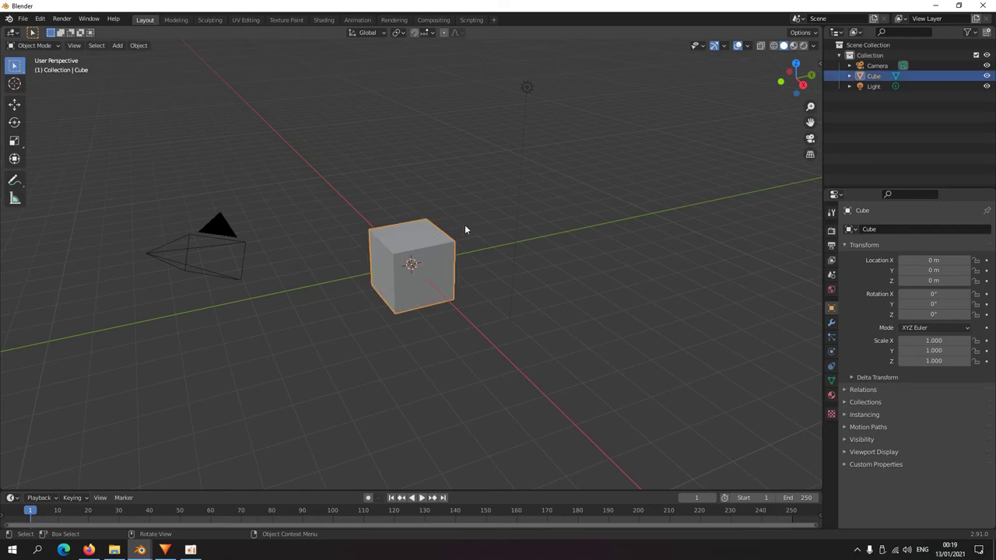
key("ctrl+i")
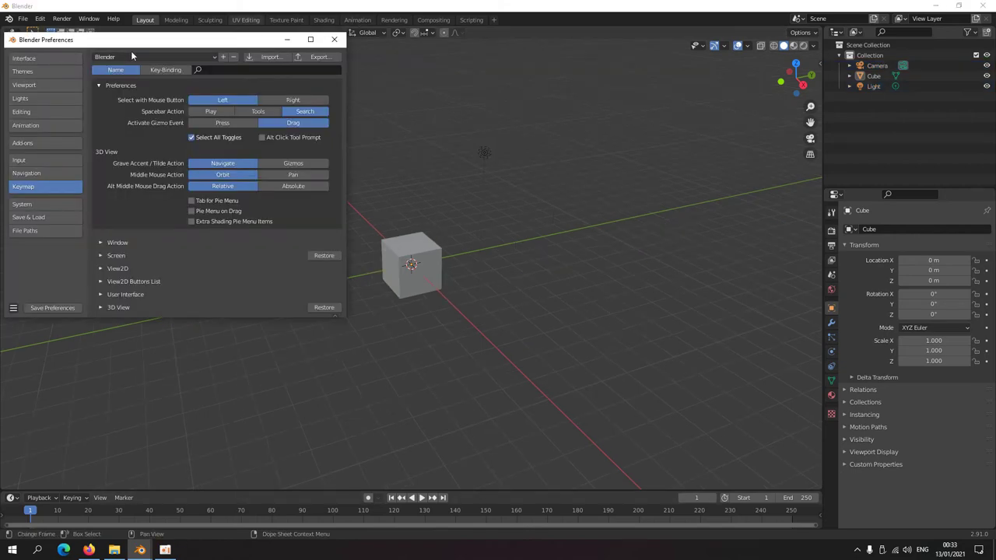
Step: Export the key configuration from the keymap preferences to the p02 folder as p02
left_click_drag(88, 43, 172, 68)
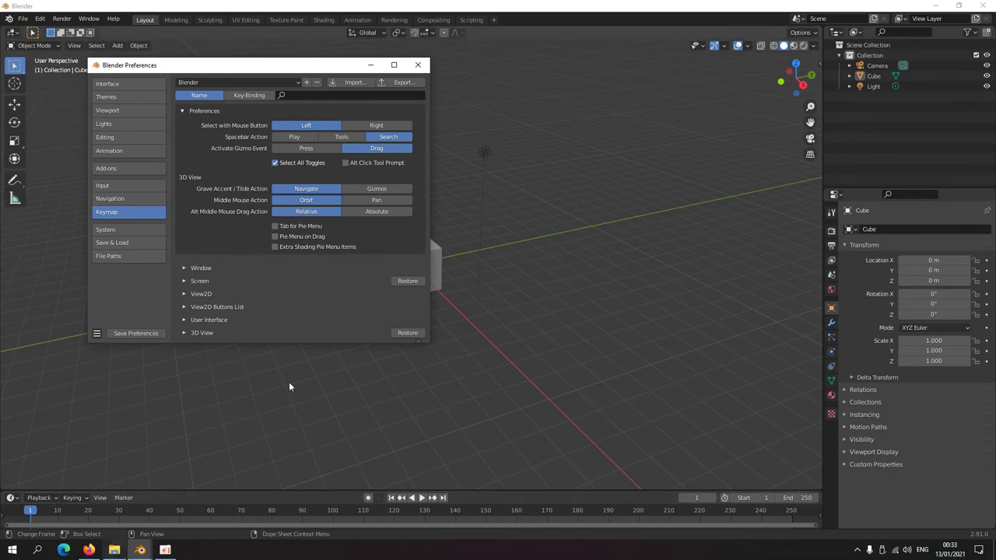
left_click(401, 83)
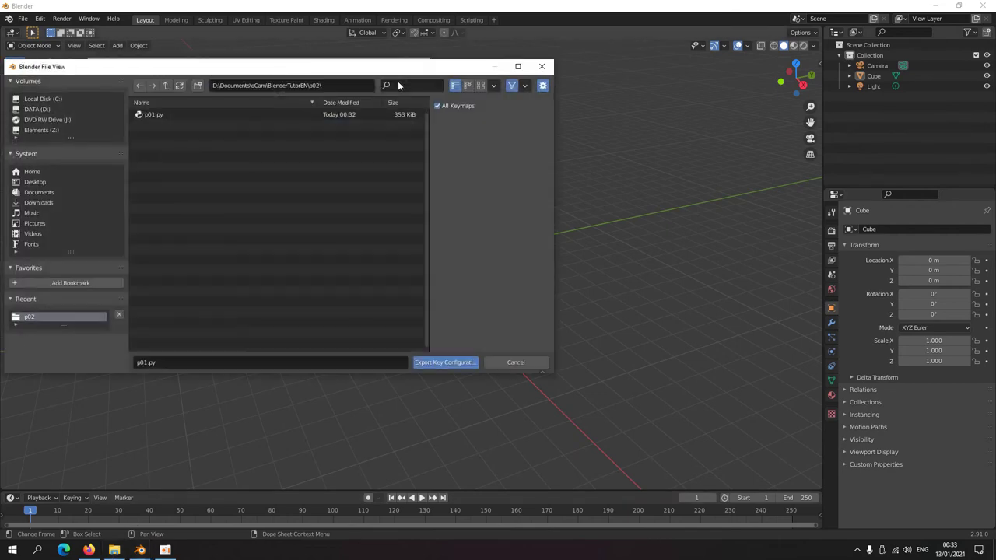
left_click(201, 366)
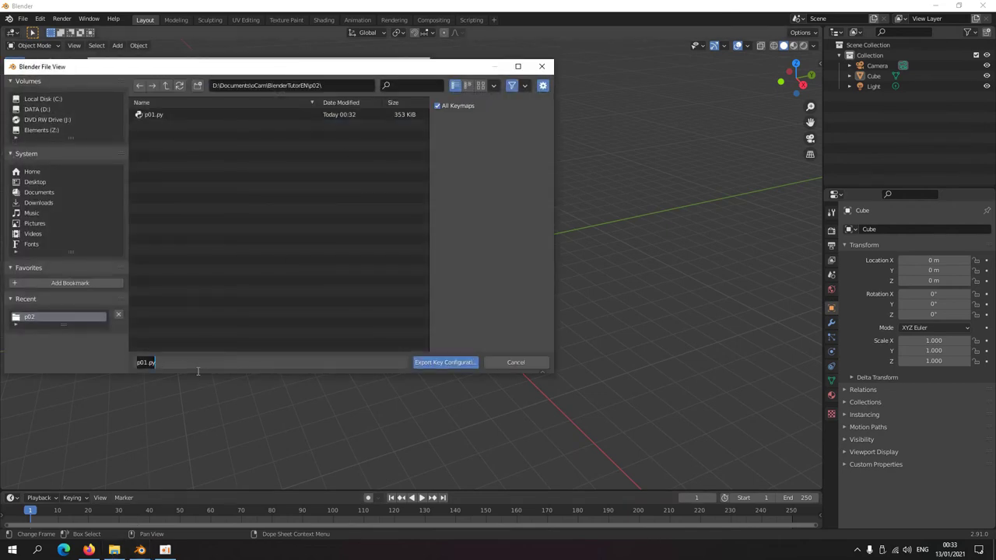
type("p02")
left_click(268, 200)
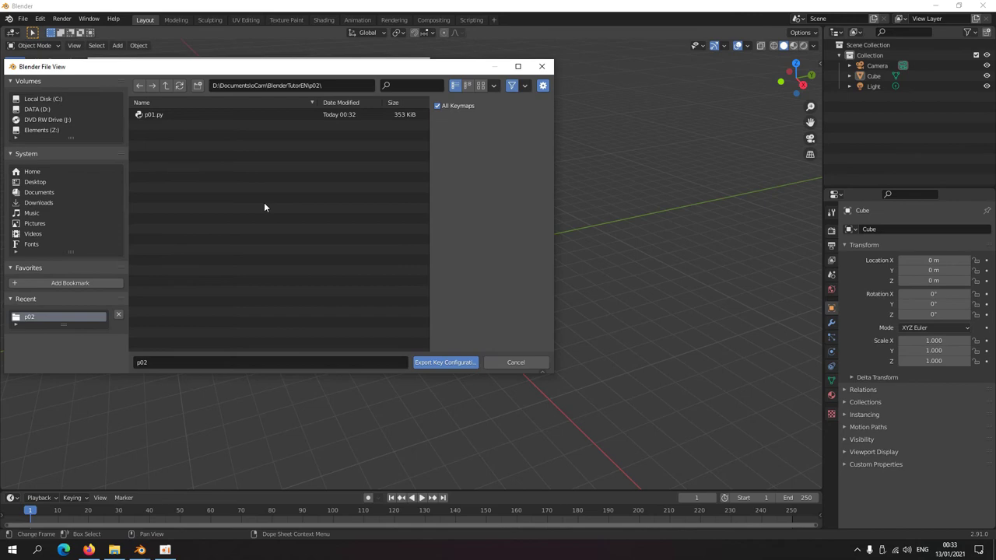
left_click(449, 362)
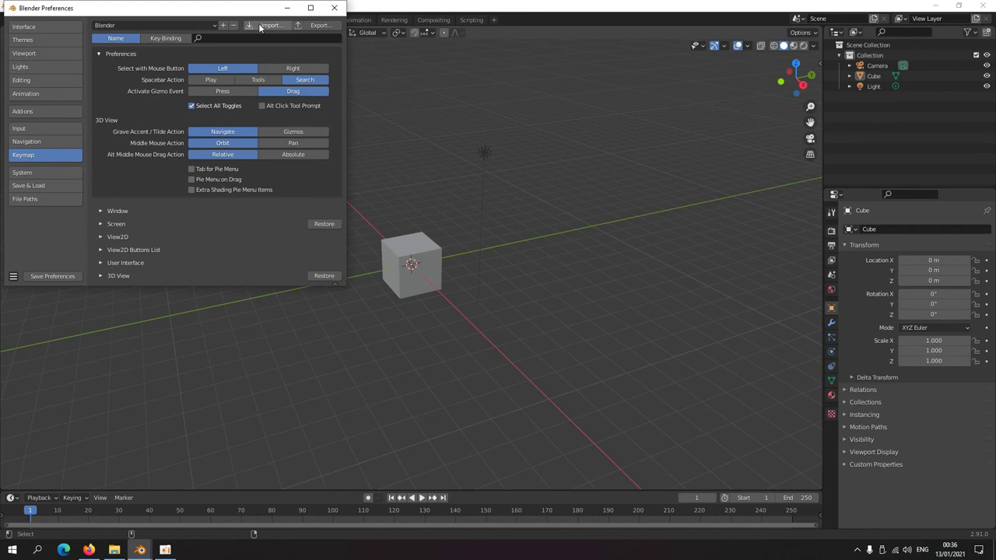
Step: Import the key configuration file p02.py and choose P02 as the active keymap preset
left_click(264, 24)
left_click(151, 60)
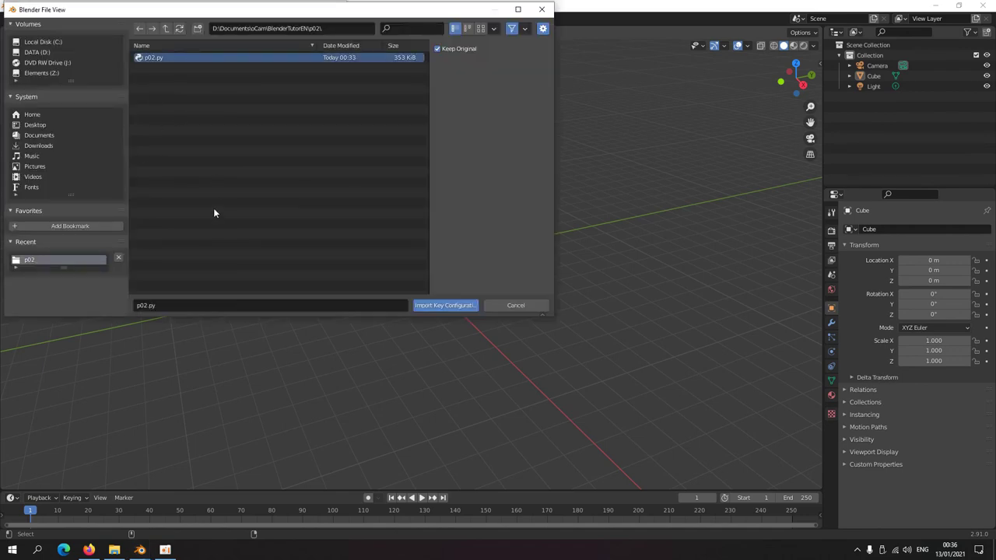
left_click(451, 306)
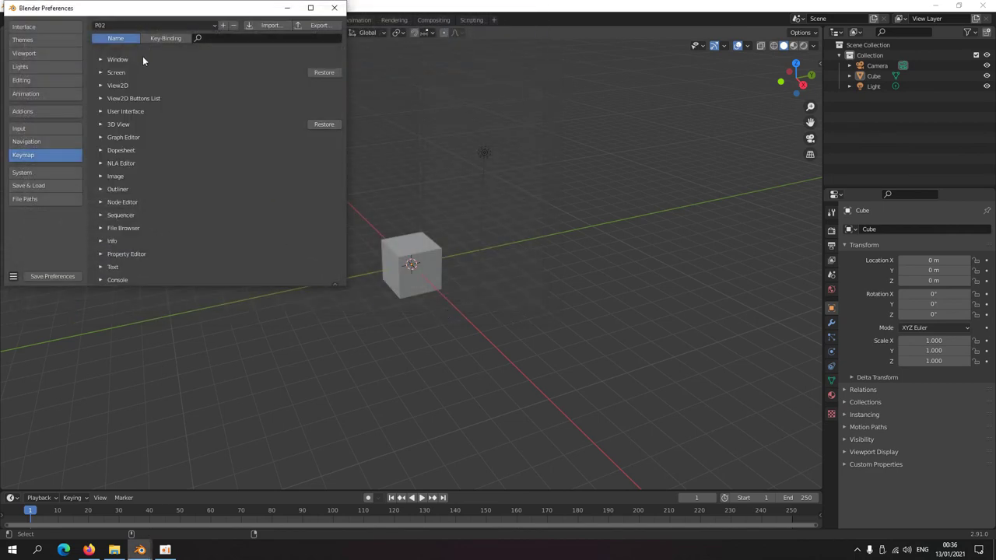
left_click(137, 26)
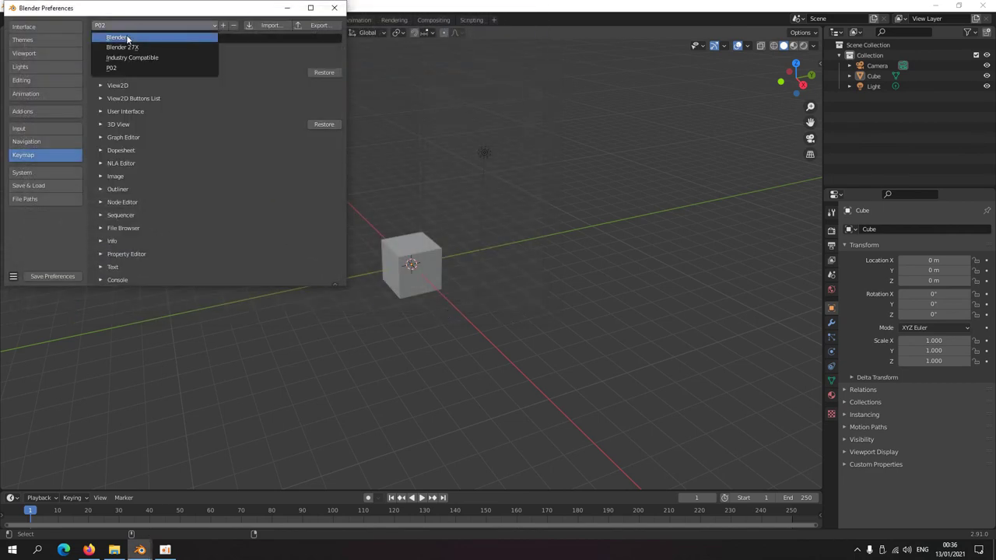
left_click(117, 69)
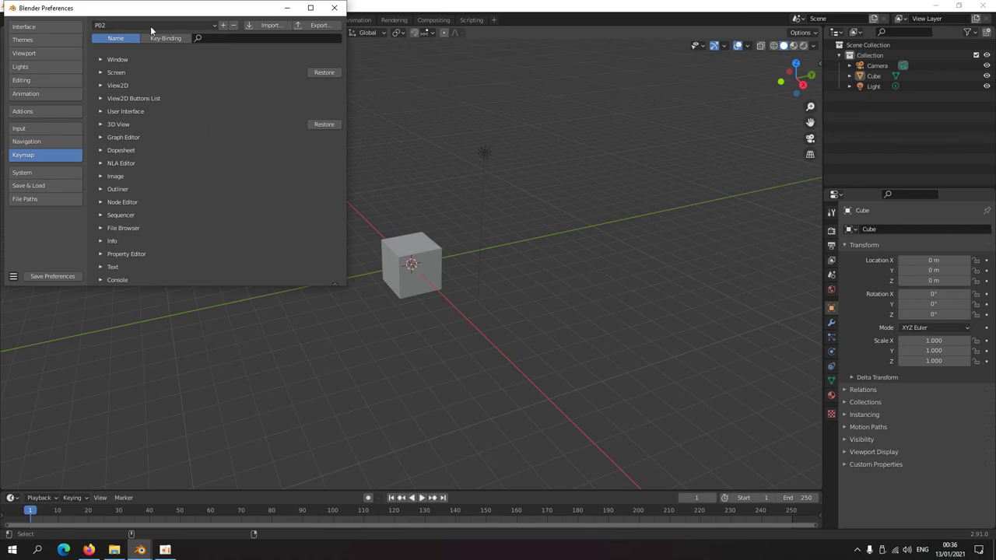
Step: Remove the P02 keymap preset, check the list of remaining presets and close the preferences window
left_click(233, 25)
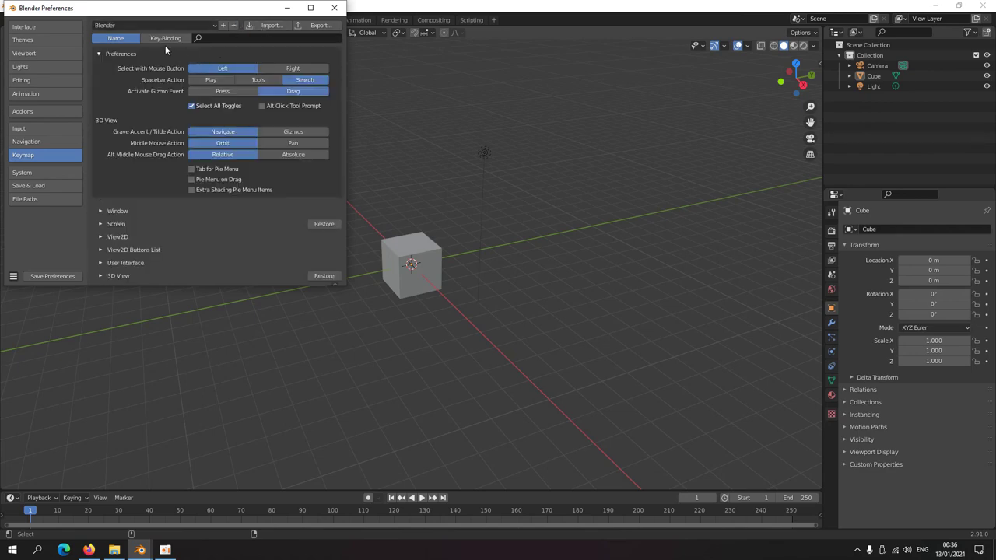
left_click(156, 25)
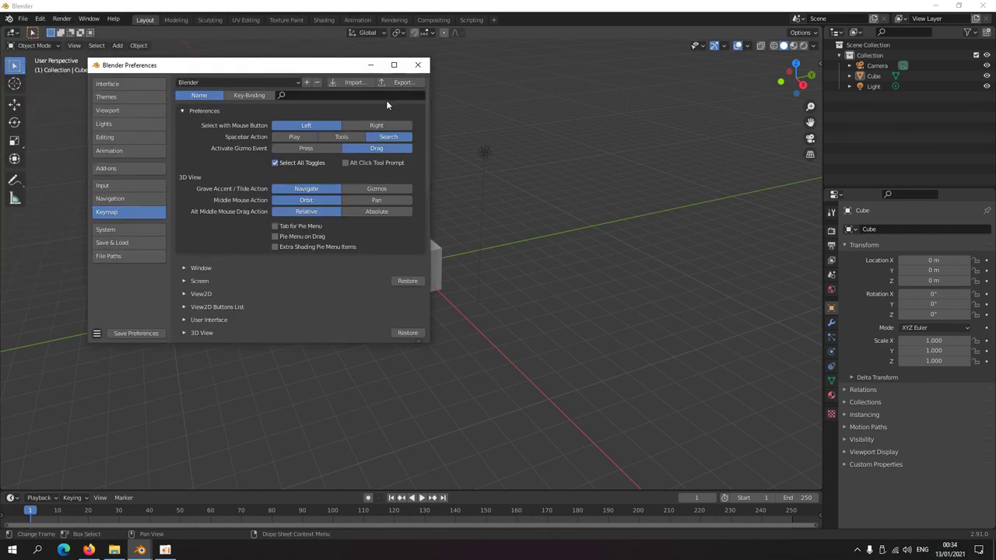
left_click(418, 64)
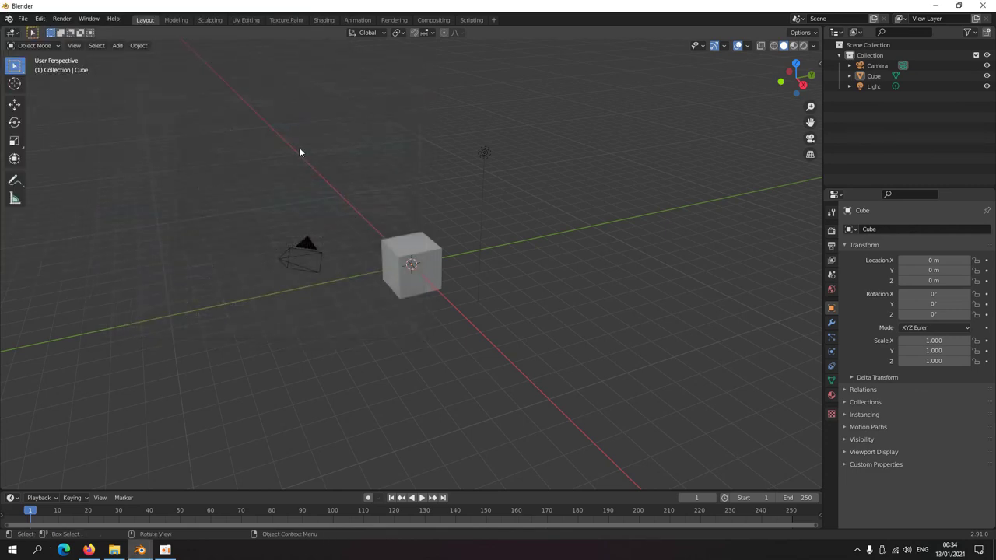